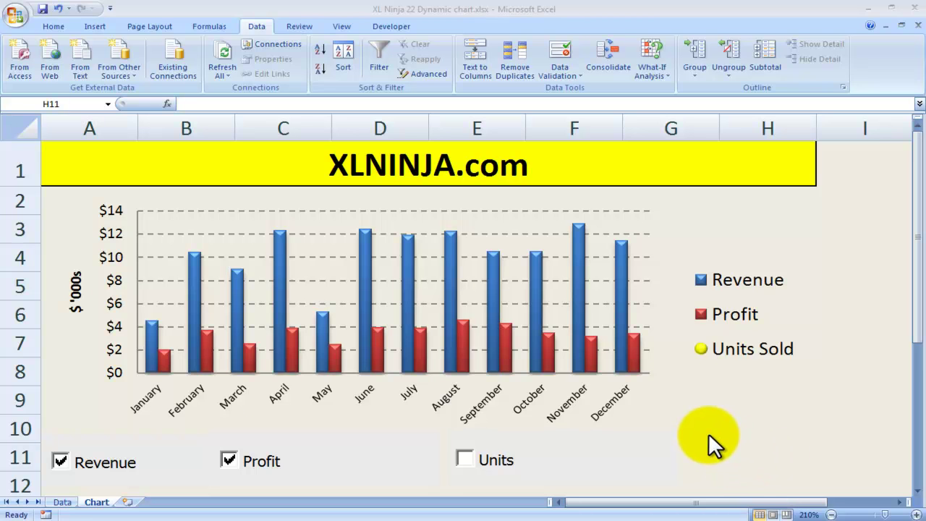
Untick Profit, Revenue and Units Sold to hide every series in the chart.
{"action": "left_click", "coordinate": [229, 460]}
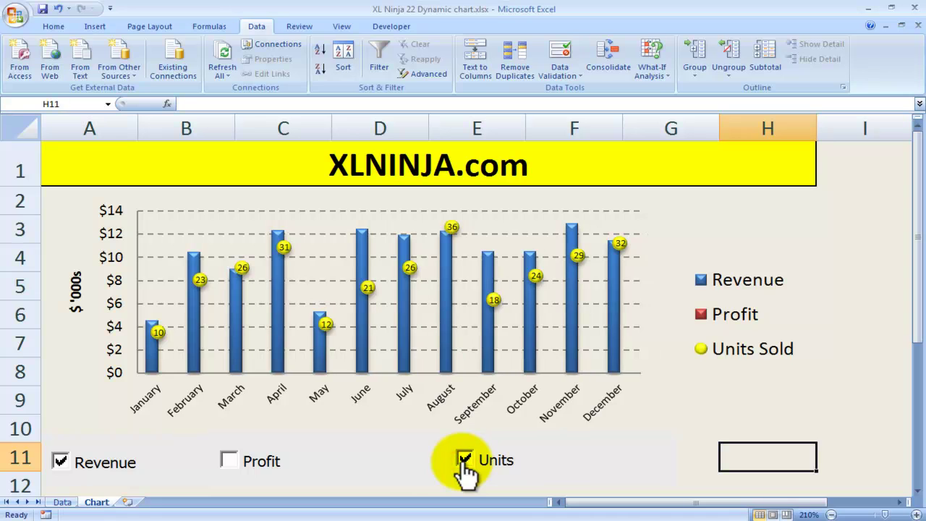
{"action": "left_click", "coordinate": [61, 461]}
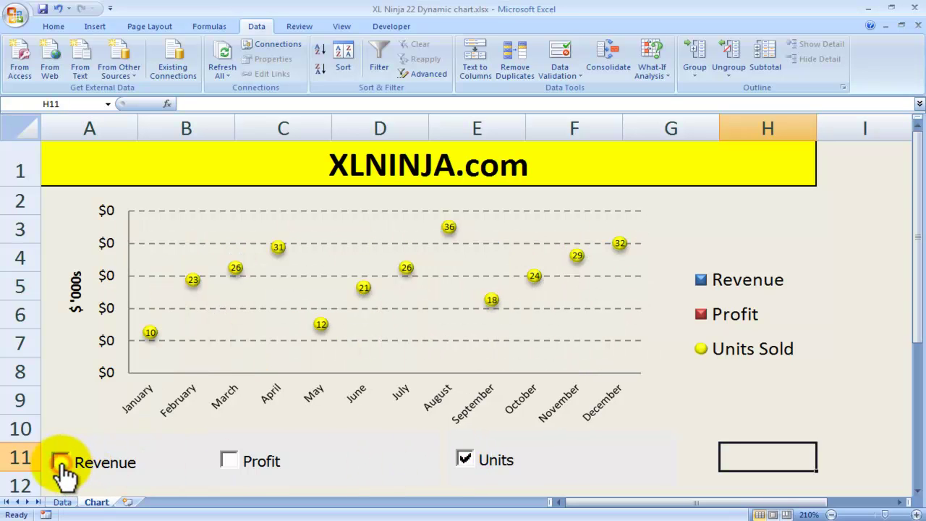
{"action": "left_click", "coordinate": [462, 460]}
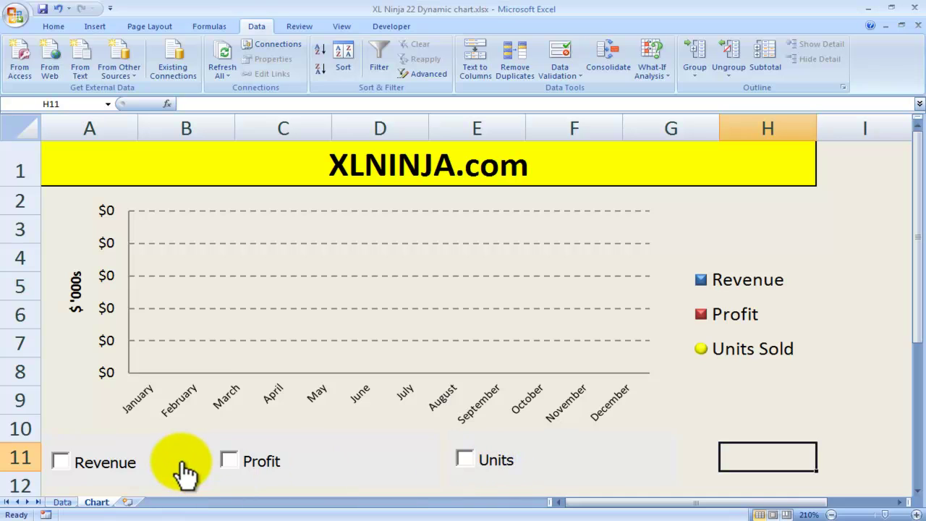
Turn Revenue, Profit and Units Sold back on, then hide Profit again.
{"action": "left_click", "coordinate": [61, 461]}
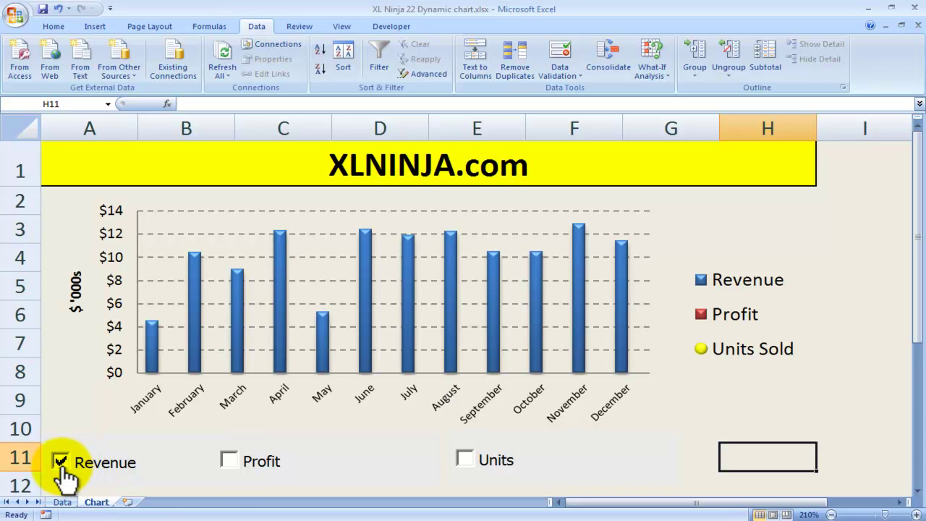
{"action": "left_click", "coordinate": [228, 460]}
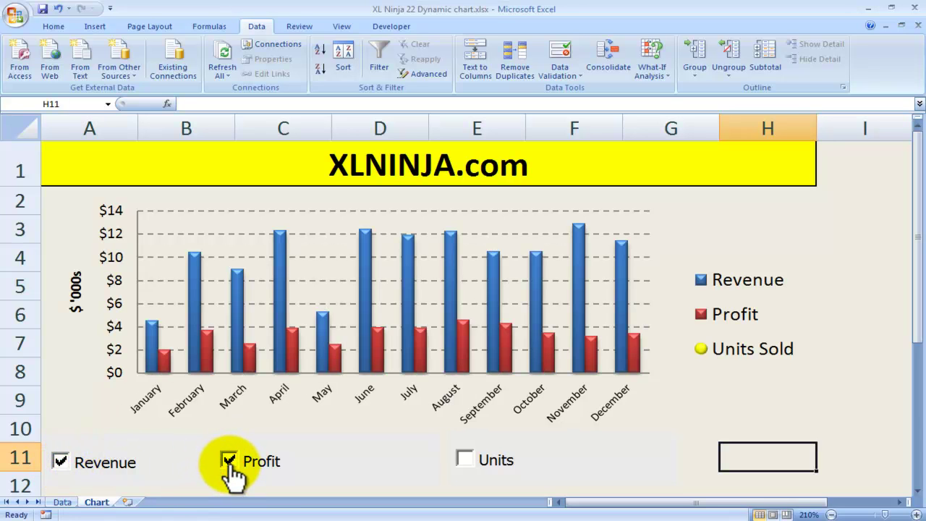
{"action": "left_click", "coordinate": [465, 460]}
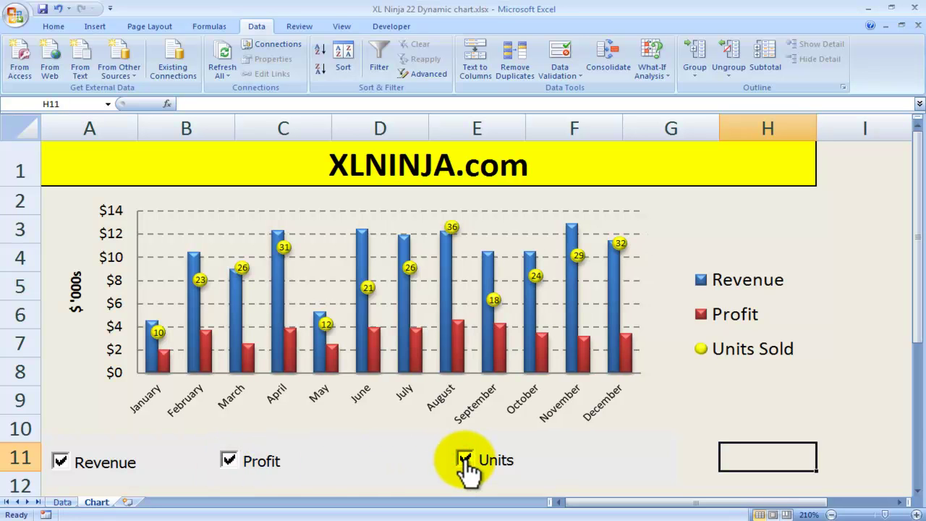
{"action": "left_click", "coordinate": [228, 461]}
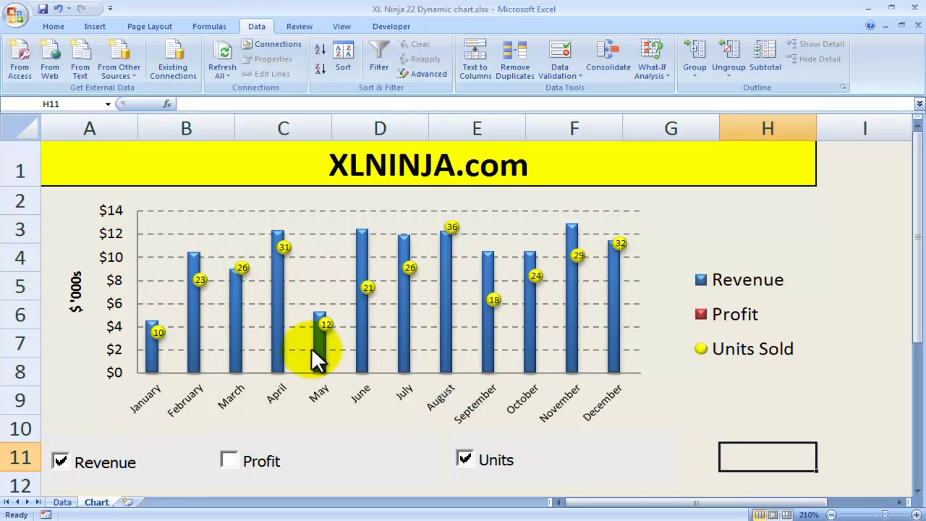
{"action": "left_click", "coordinate": [62, 501]}
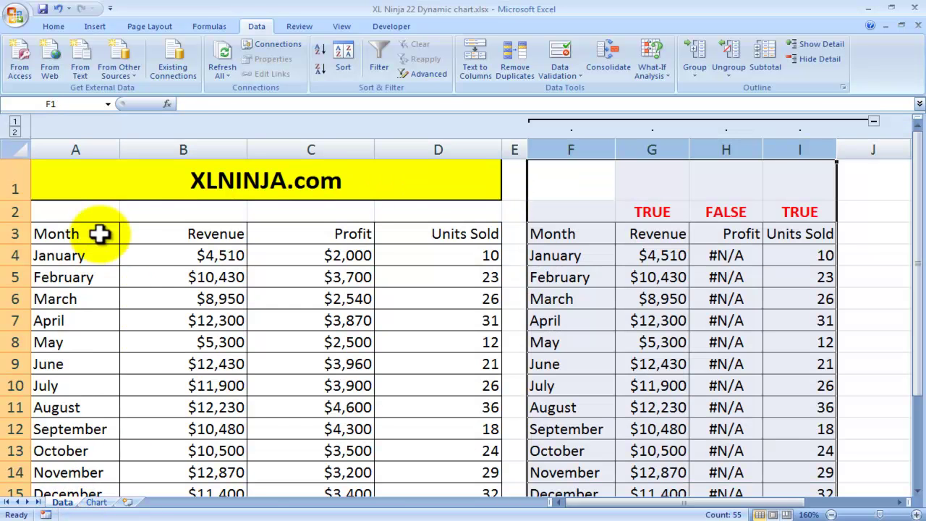
{"action": "left_click_drag", "start_coordinate": [100, 233], "coordinate": [411, 450]}
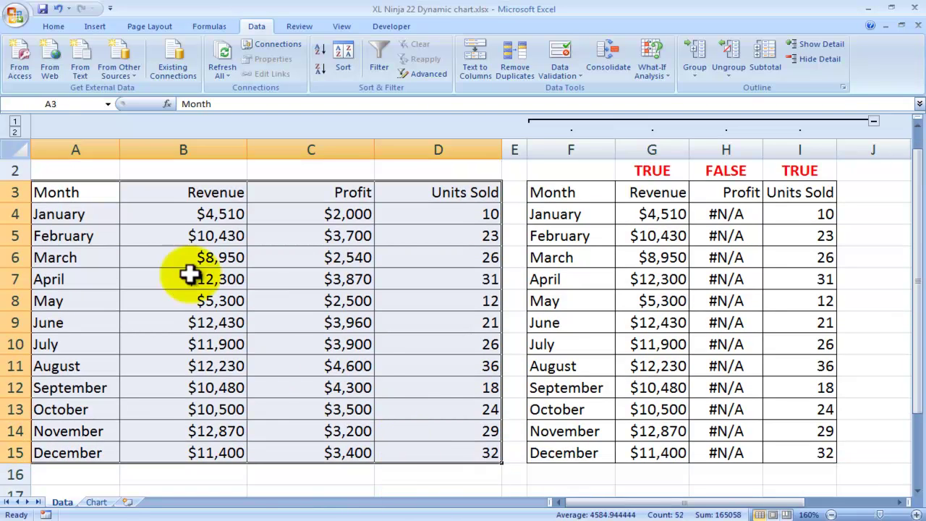
{"action": "left_click_drag", "start_coordinate": [99, 196], "coordinate": [84, 450]}
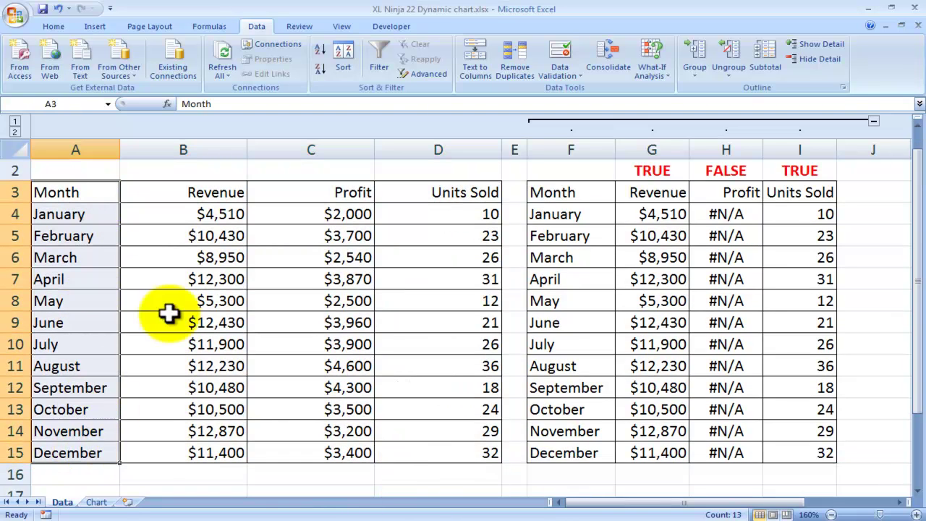
{"action": "left_click_drag", "start_coordinate": [195, 197], "coordinate": [190, 444]}
{"action": "left_click_drag", "start_coordinate": [362, 194], "coordinate": [348, 438]}
{"action": "left_click_drag", "start_coordinate": [475, 205], "coordinate": [465, 377]}
{"action": "scroll", "coordinate": [463, 372], "scroll_direction": "up", "scroll_amount": 1}
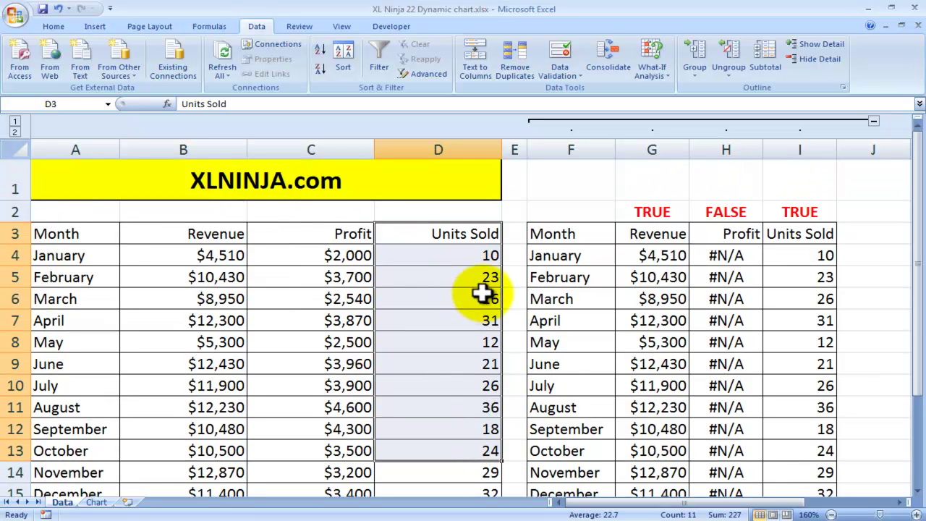
{"action": "left_click_drag", "start_coordinate": [585, 215], "coordinate": [767, 371]}
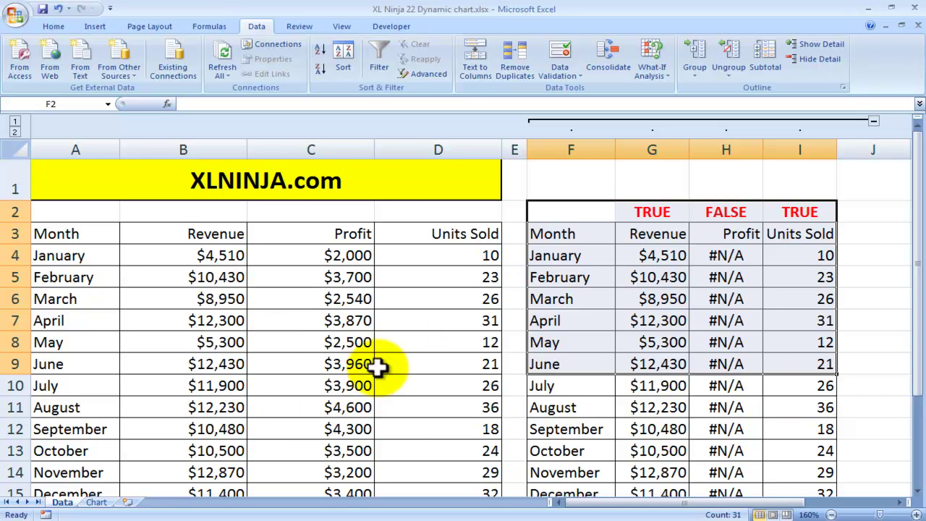
{"action": "left_click", "coordinate": [643, 217]}
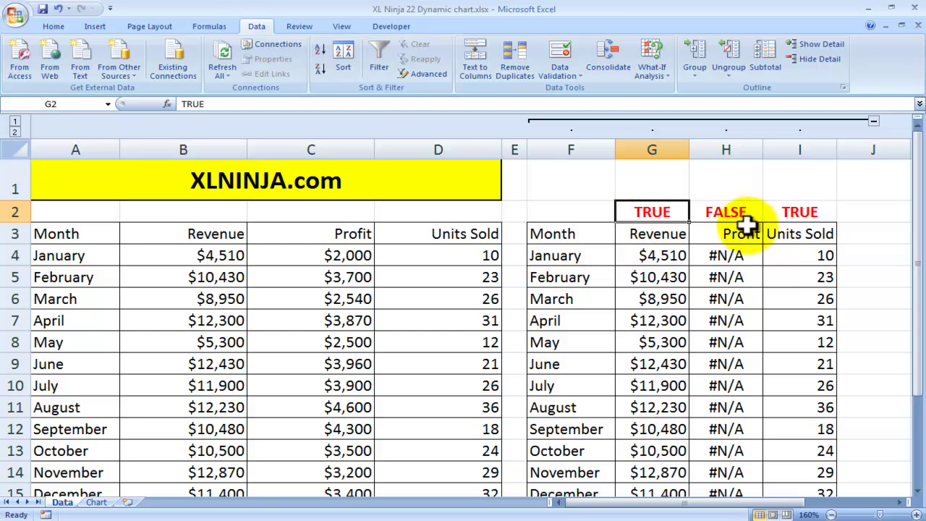
{"action": "left_click", "coordinate": [99, 503]}
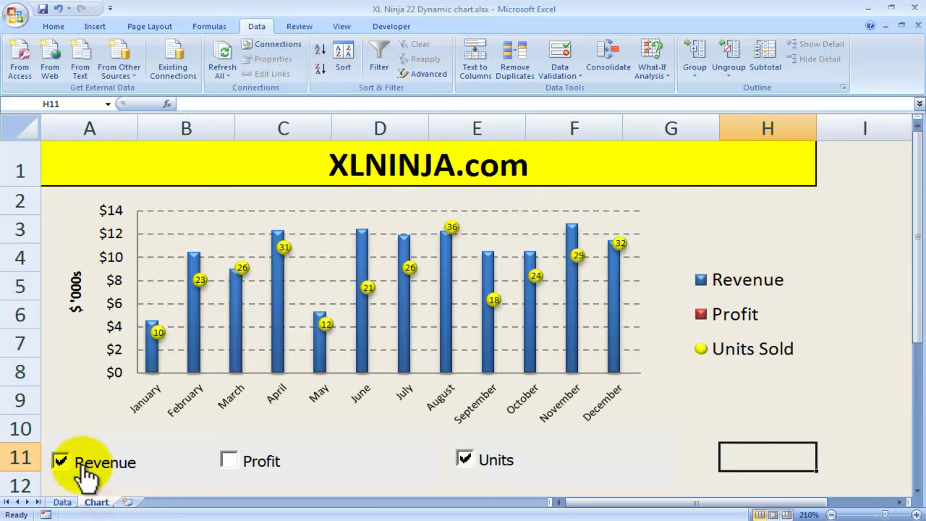
Untick the Units and Revenue boxes so the chart is empty, and show the Developer tab.
{"action": "left_click", "coordinate": [465, 460]}
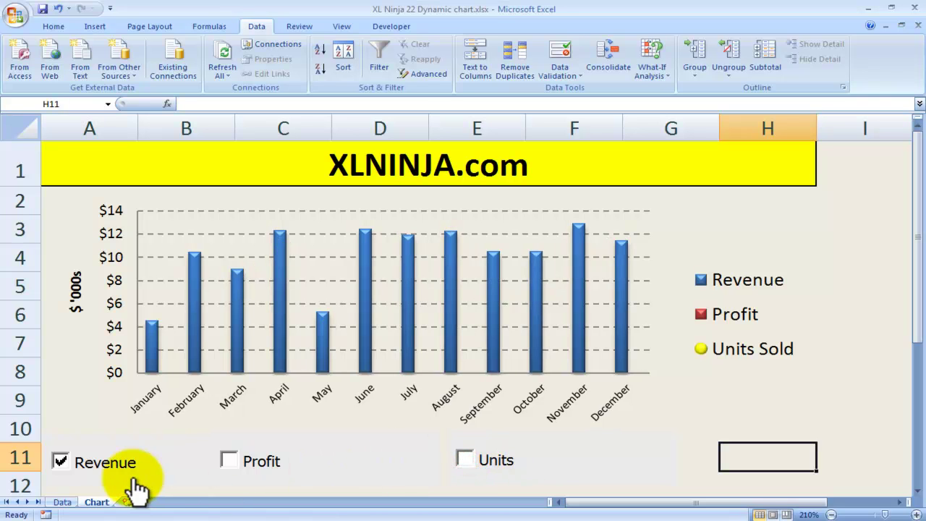
{"action": "left_click", "coordinate": [61, 460]}
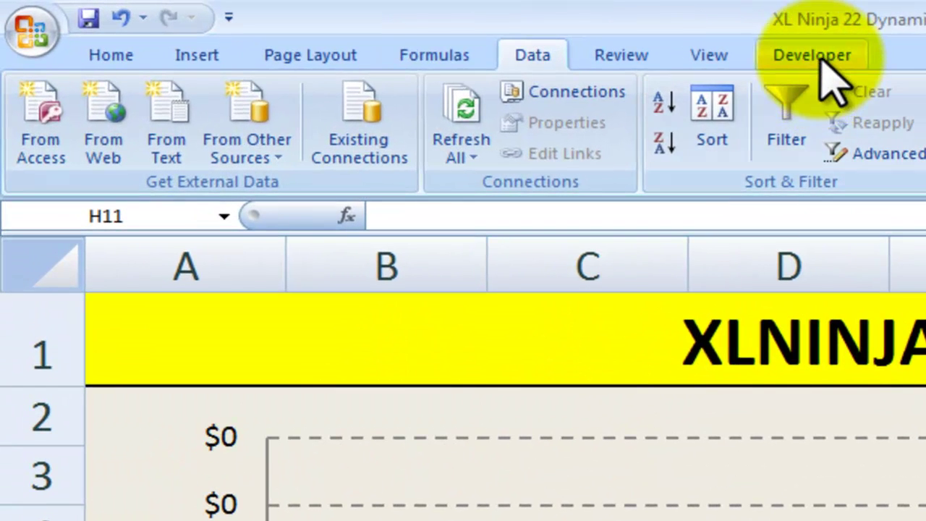
{"action": "left_click", "coordinate": [823, 60]}
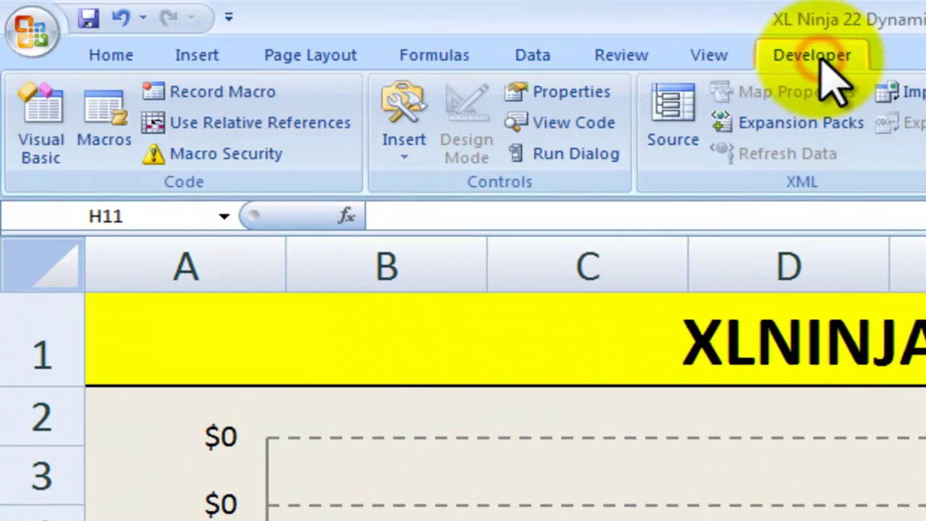
Draw a Form Controls check box, Check Box 4, beside the chart near cell H11.
{"action": "left_click", "coordinate": [406, 157]}
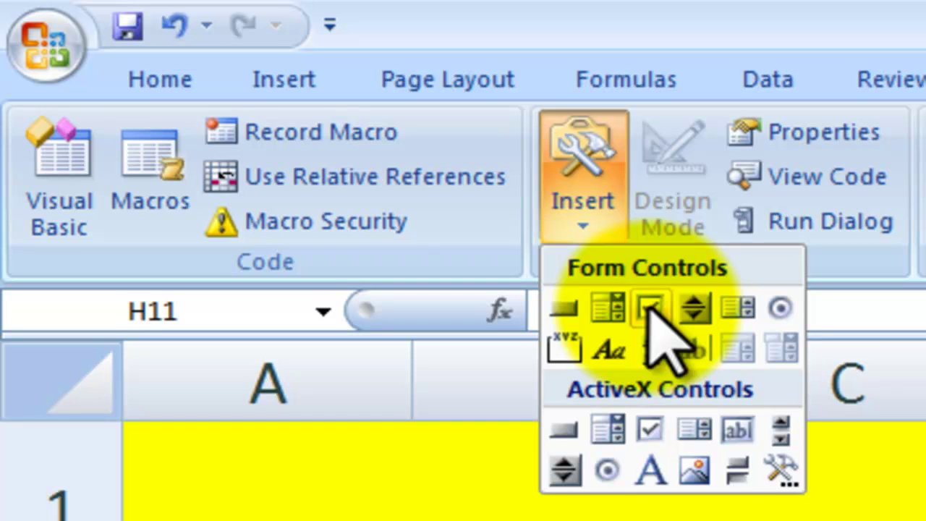
{"action": "left_click", "coordinate": [651, 309]}
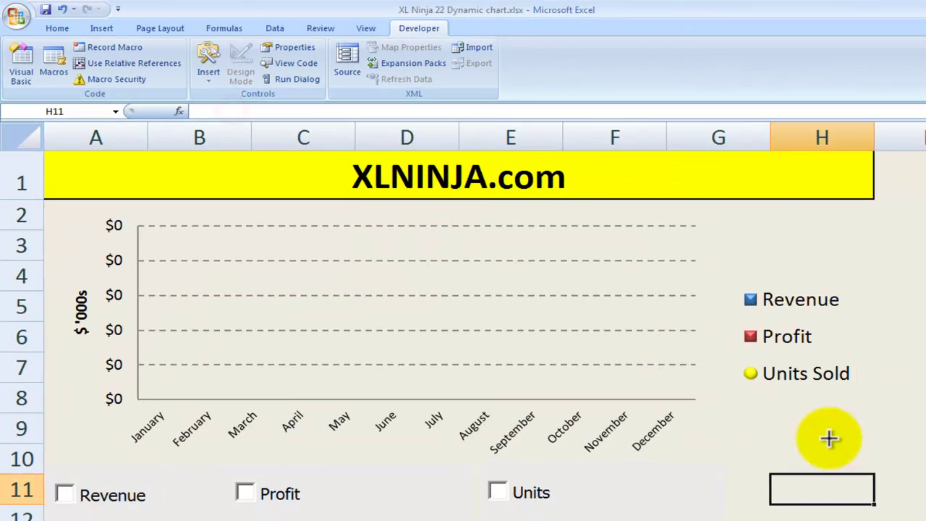
{"action": "left_click_drag", "start_coordinate": [748, 433], "coordinate": [880, 489]}
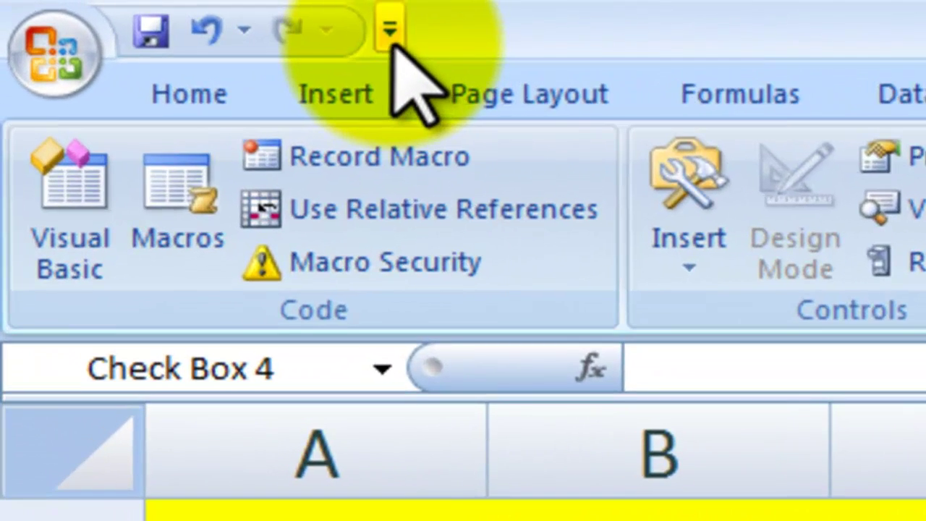
{"action": "left_click", "coordinate": [389, 30]}
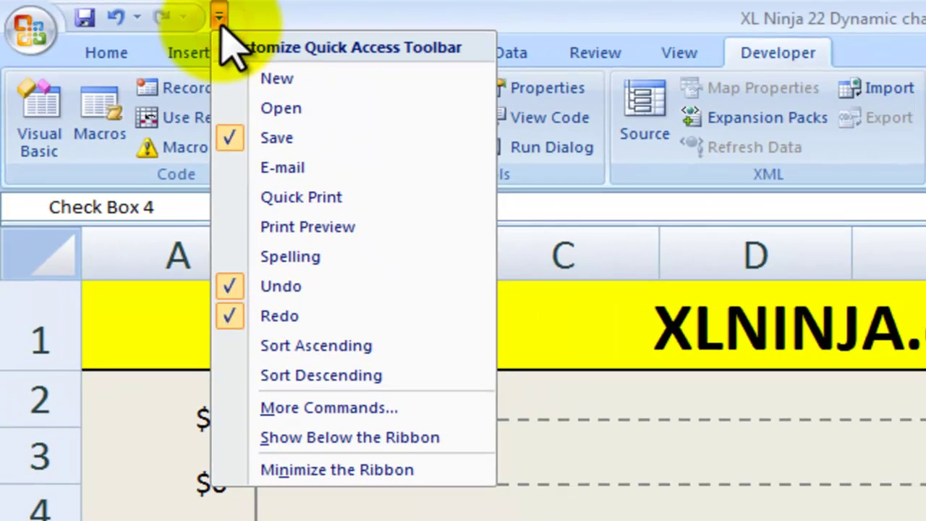
{"action": "left_click", "coordinate": [275, 409]}
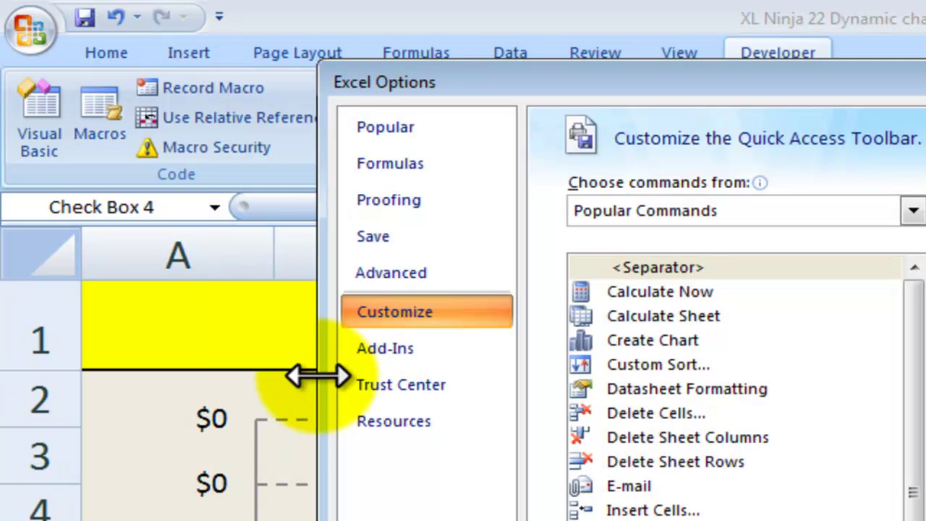
{"action": "left_click", "coordinate": [442, 156]}
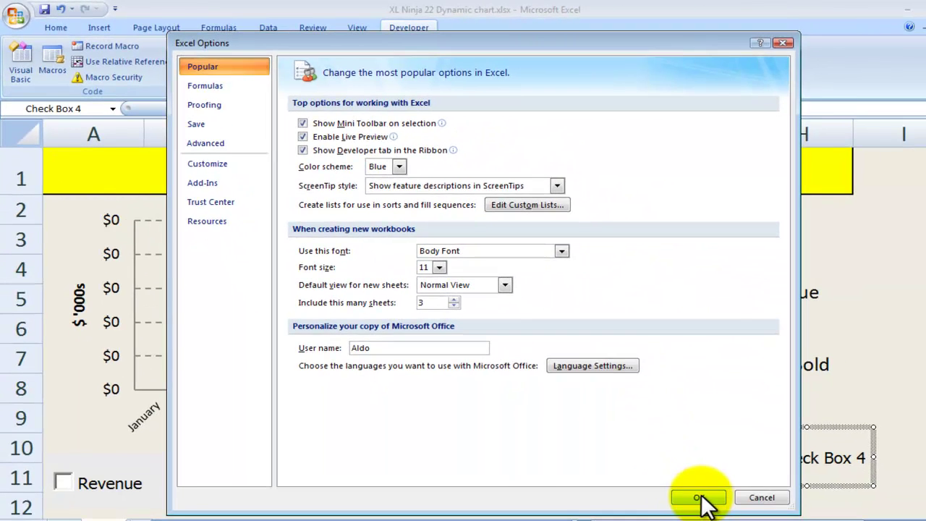
{"action": "left_click", "coordinate": [703, 499]}
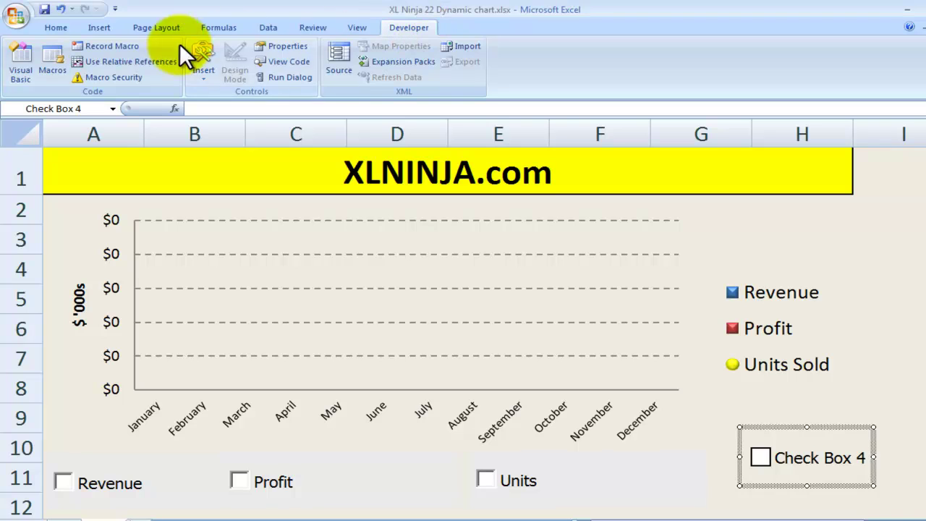
Close the form controls list and tick Check Box 4.
{"action": "left_click", "coordinate": [200, 68]}
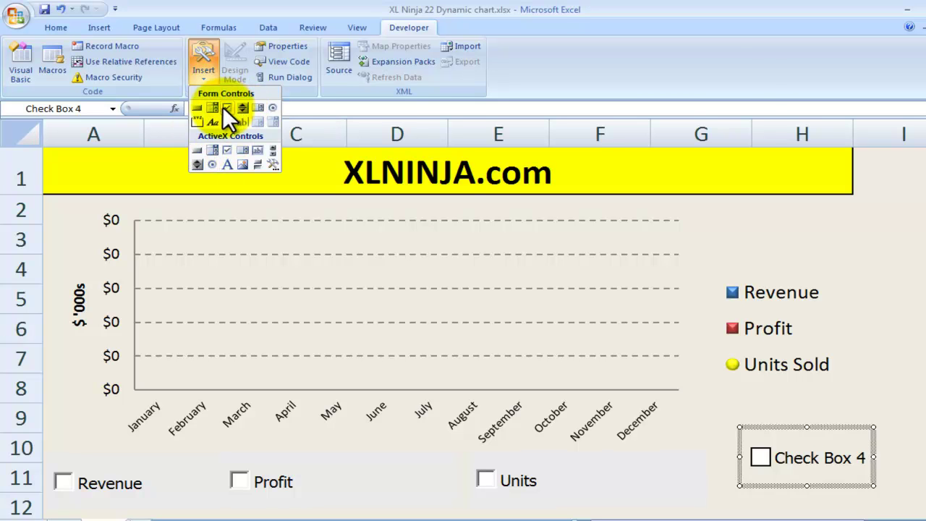
{"action": "left_click", "coordinate": [732, 83]}
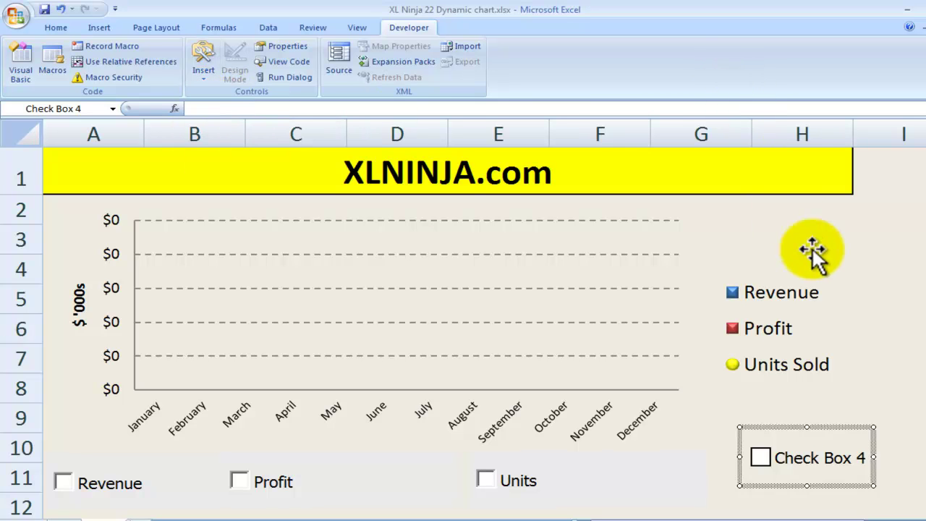
{"action": "left_click", "coordinate": [859, 337]}
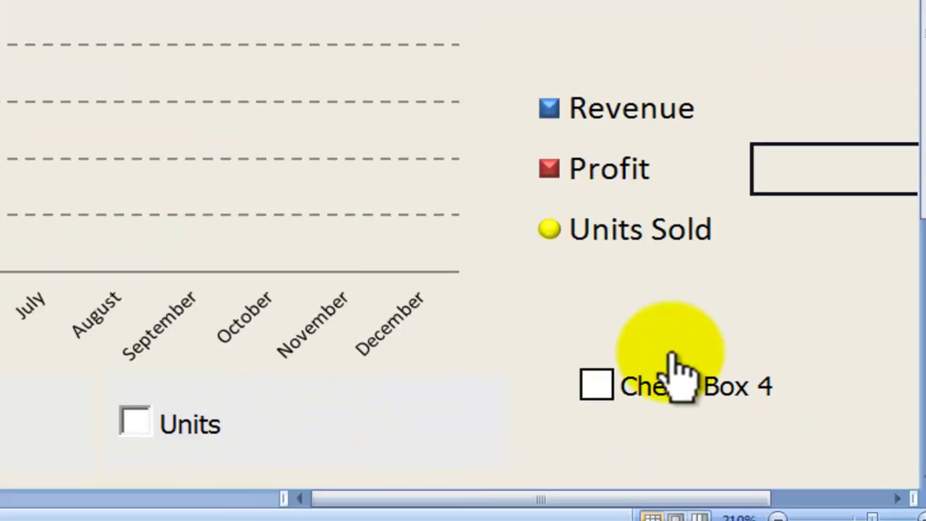
{"action": "left_click", "coordinate": [805, 438]}
Set Check Box 4's cell link to $H$13 in Format Control.
{"action": "right_click", "coordinate": [561, 282]}
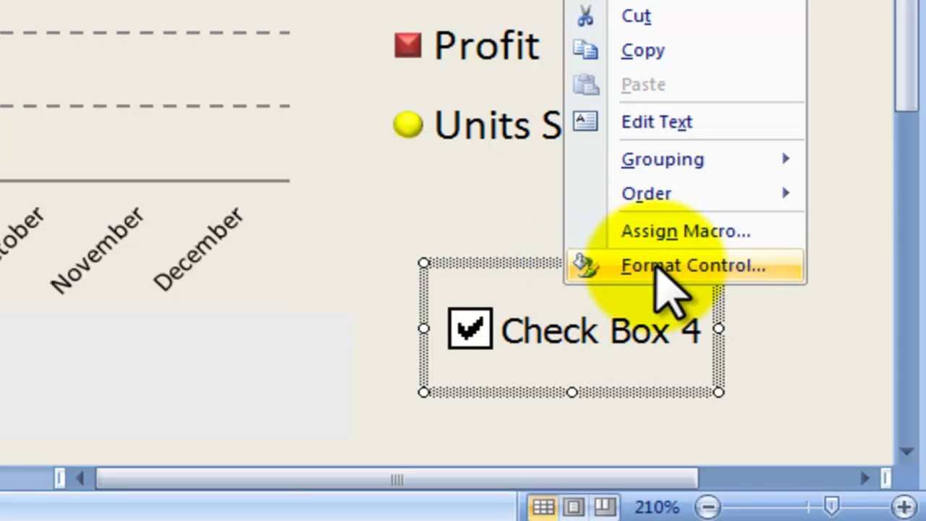
{"action": "left_click", "coordinate": [655, 264]}
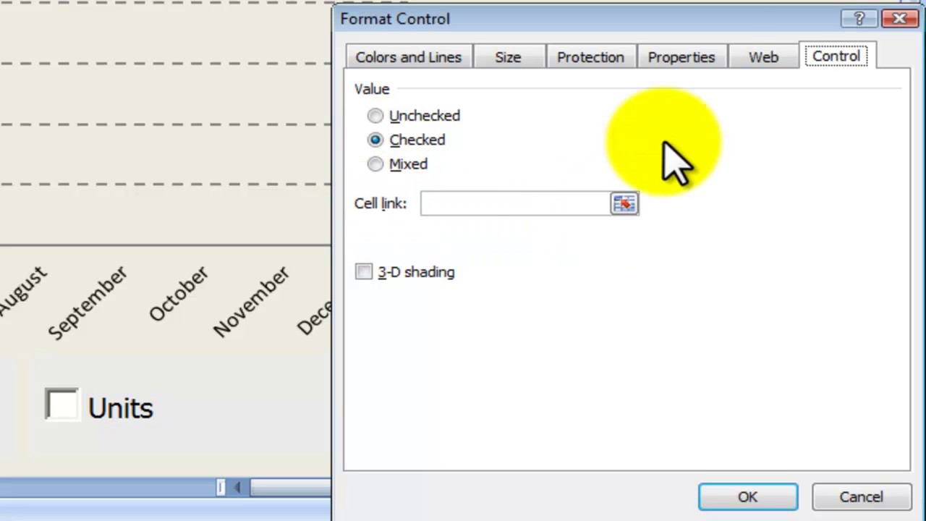
{"action": "mouse_move", "coordinate": [709, 18]}
{"action": "left_mouse_down"}
{"action": "mouse_move", "coordinate": [682, 3]}
{"action": "mouse_move", "coordinate": [708, 20]}
{"action": "mouse_move", "coordinate": [702, 7]}
{"action": "left_mouse_up"}
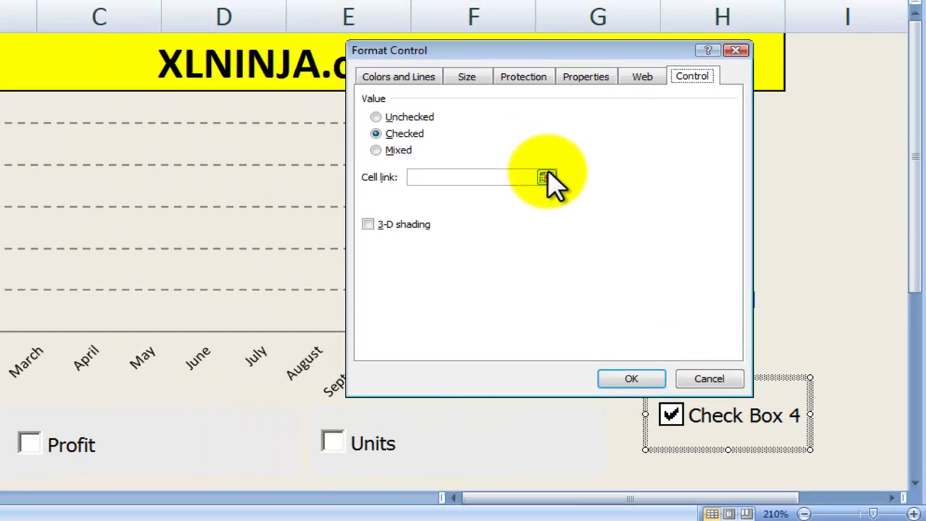
{"action": "left_click", "coordinate": [547, 176]}
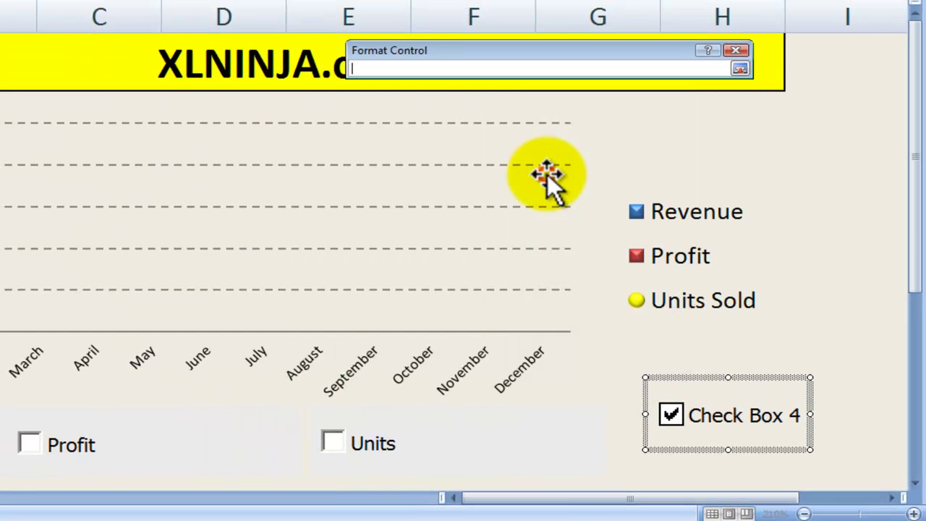
{"action": "left_click_drag", "start_coordinate": [910, 289], "coordinate": [916, 316]}
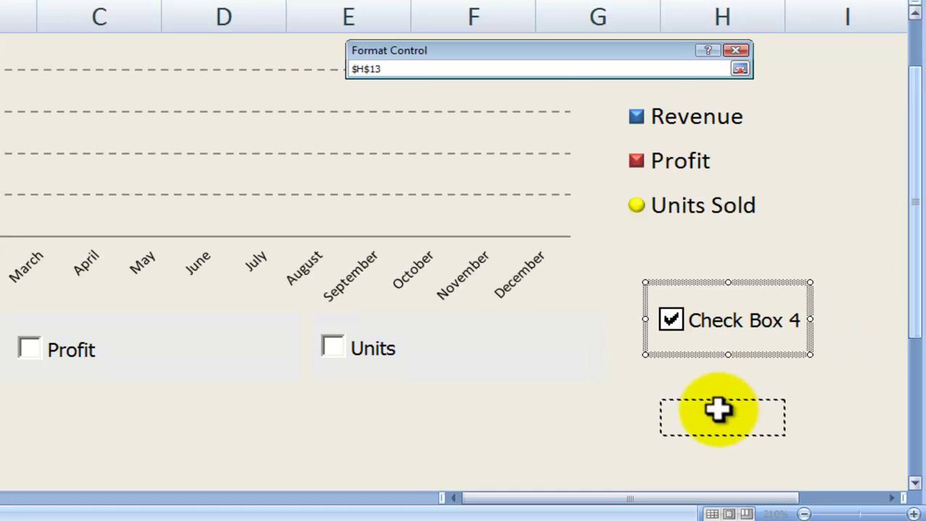
{"action": "key", "text": "Return"}
{"action": "left_click", "coordinate": [629, 382]}
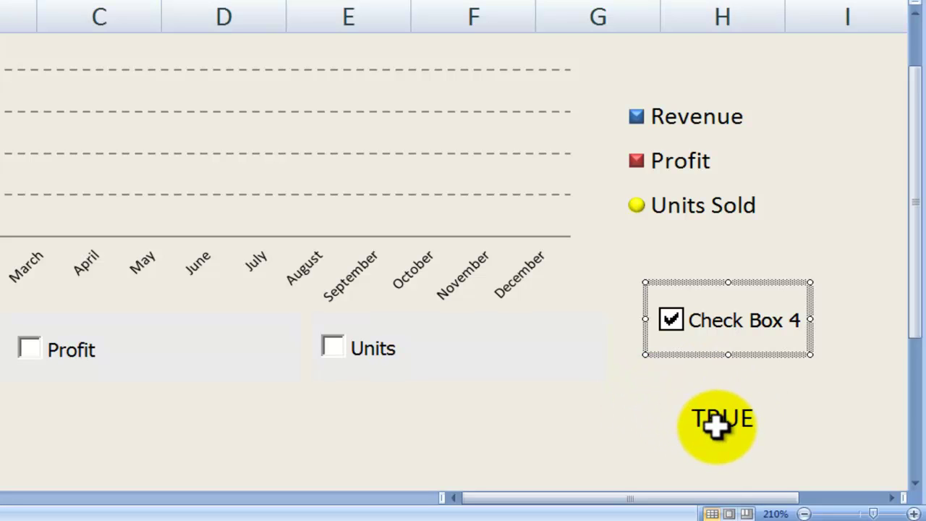
Toggle Check Box 4 on and off, leaving H13 reading FALSE.
{"action": "left_click", "coordinate": [760, 246]}
{"action": "left_click", "coordinate": [670, 321]}
{"action": "left_click", "coordinate": [775, 369]}
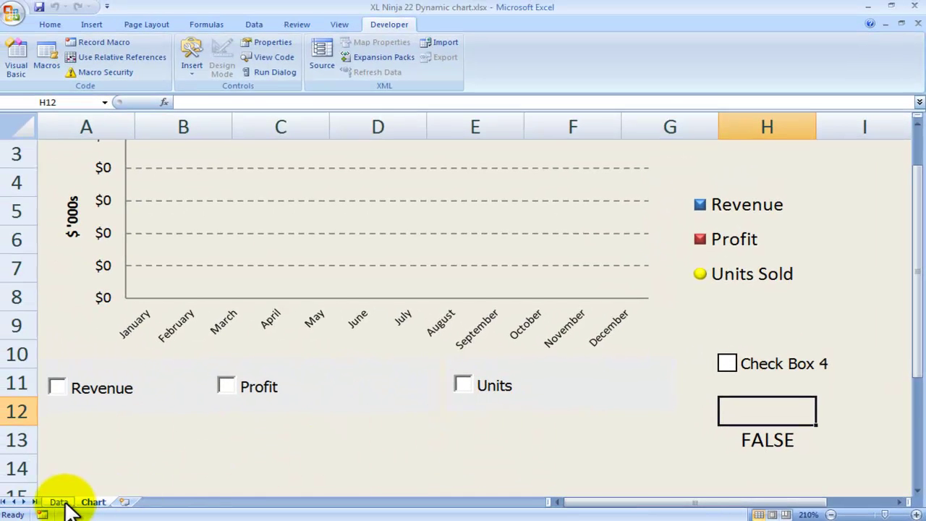
Compare the Data and Chart sheets, then tick the Revenue and Units Sold boxes.
{"action": "left_click", "coordinate": [61, 502]}
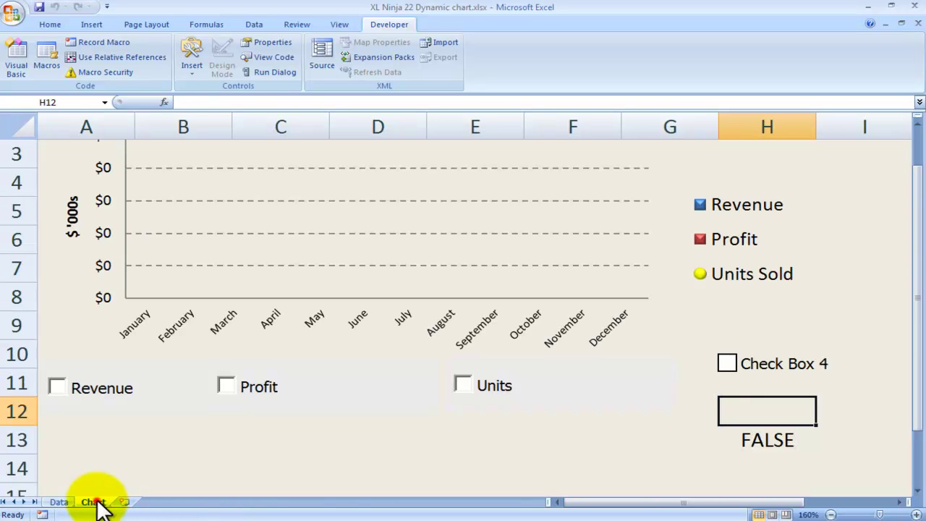
{"action": "left_click", "coordinate": [96, 502]}
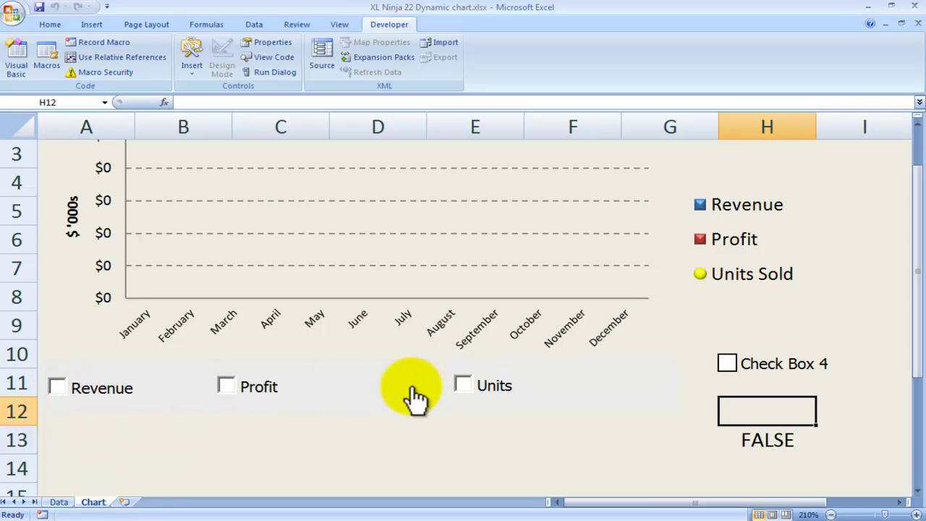
{"action": "left_click", "coordinate": [58, 503]}
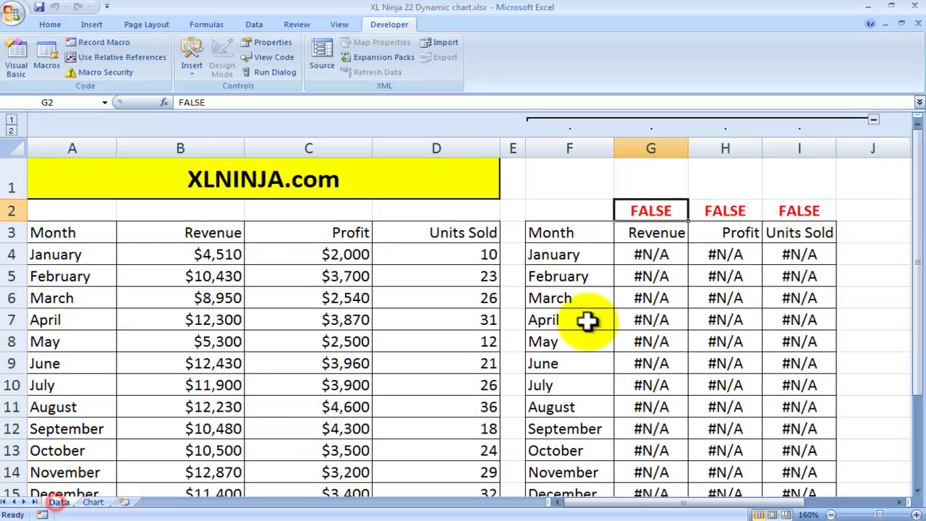
{"action": "left_click", "coordinate": [94, 502]}
{"action": "left_click", "coordinate": [58, 388]}
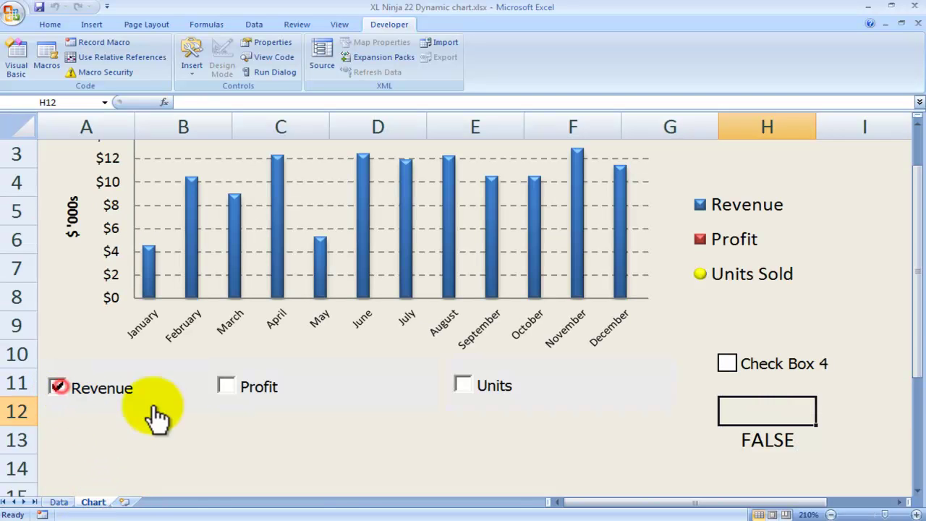
{"action": "left_click", "coordinate": [463, 385]}
Check the Data sheet flags, then clear the FALSE value from H13.
{"action": "left_click", "coordinate": [61, 502]}
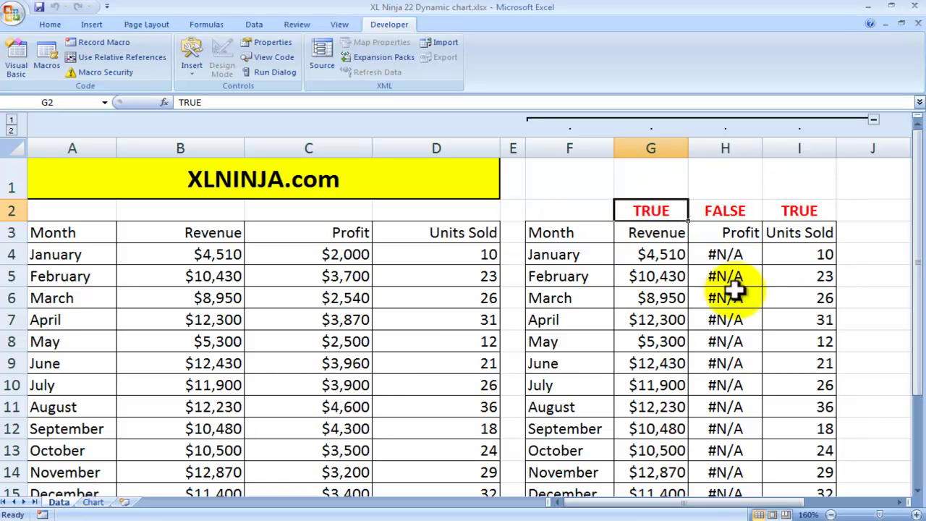
{"action": "left_click", "coordinate": [94, 503]}
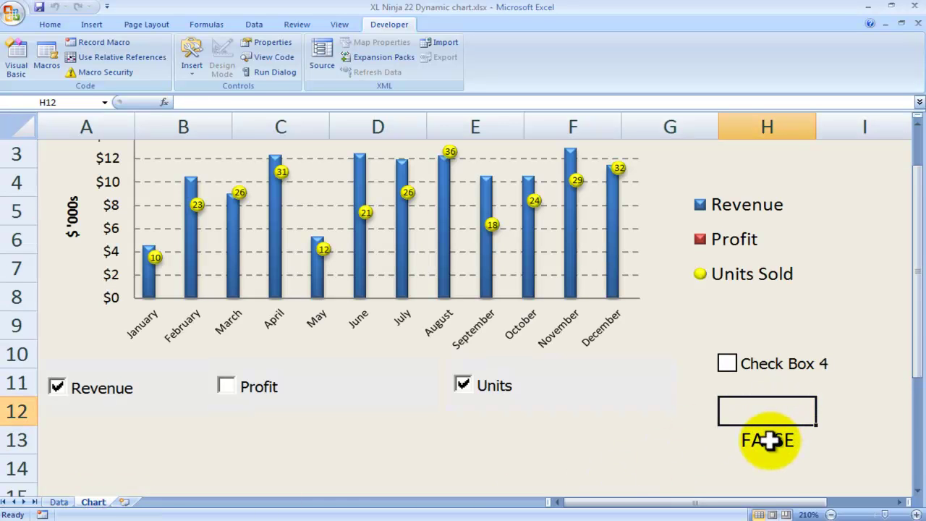
{"action": "key", "text": "Delete"}
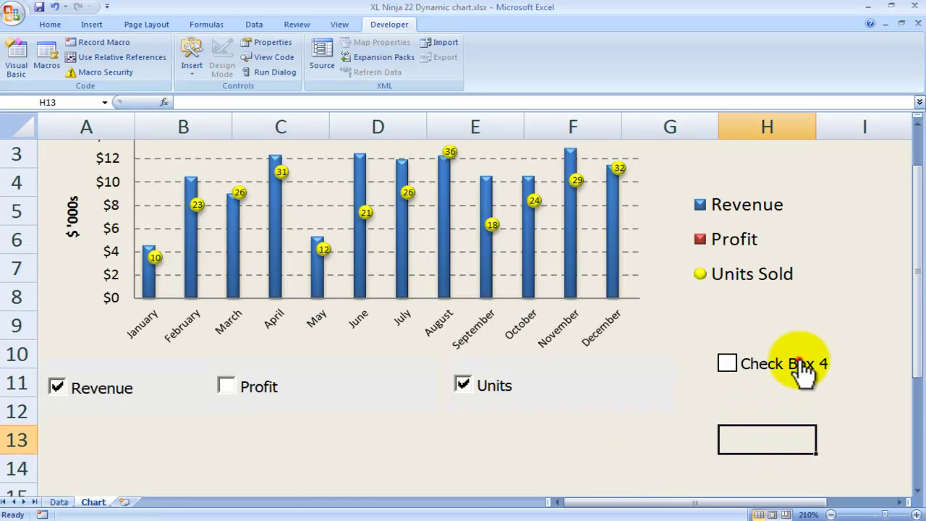
Delete Check Box 4 and clear the leftover FALSE from cell H13.
{"action": "right_click", "coordinate": [827, 361]}
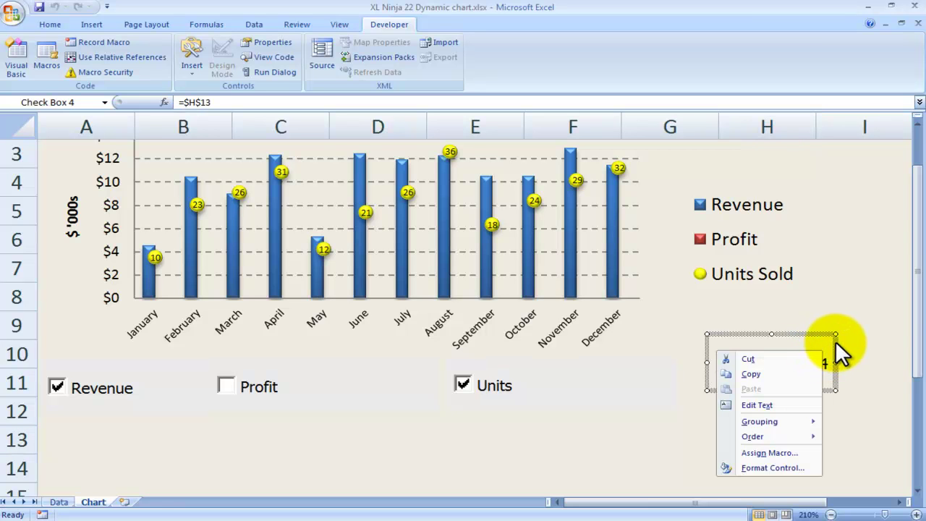
{"action": "key", "text": "Escape"}
{"action": "key", "text": "Delete"}
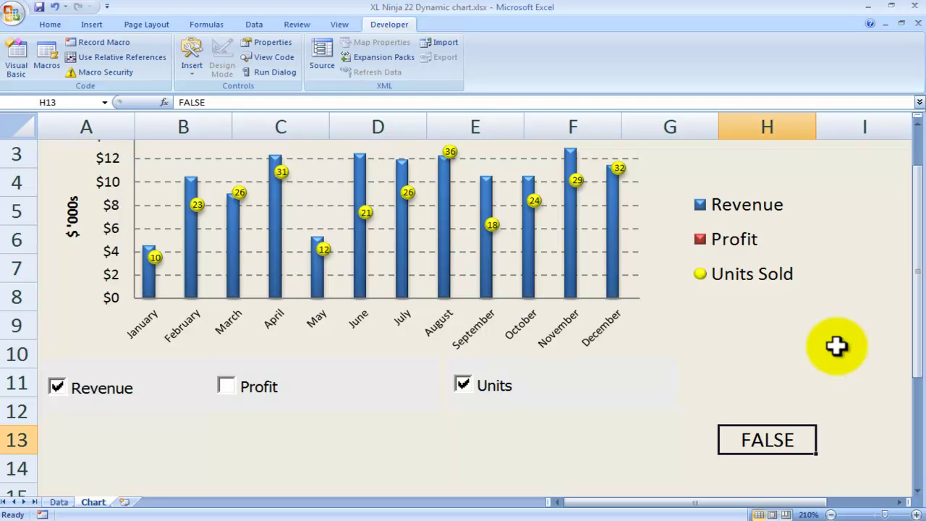
{"action": "key", "text": "Delete"}
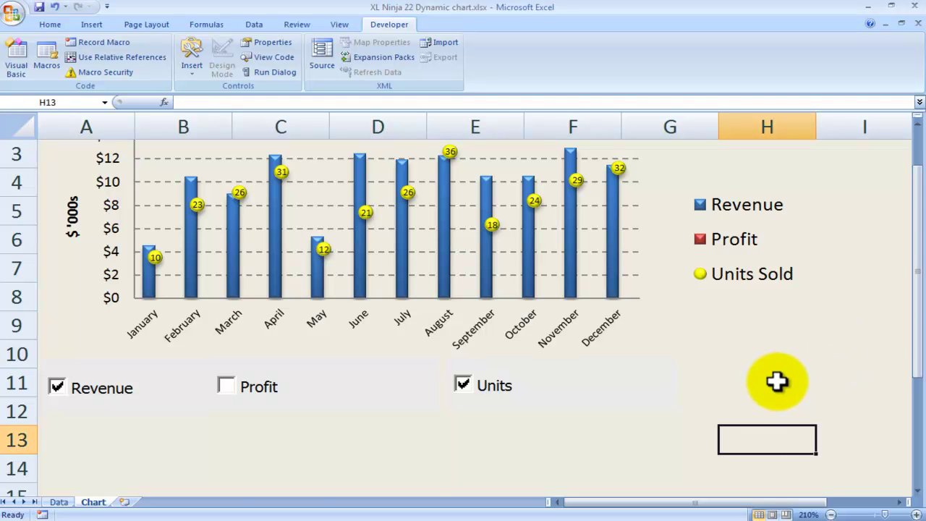
{"action": "scroll", "coordinate": [777, 381], "scroll_direction": "up", "scroll_amount": 1}
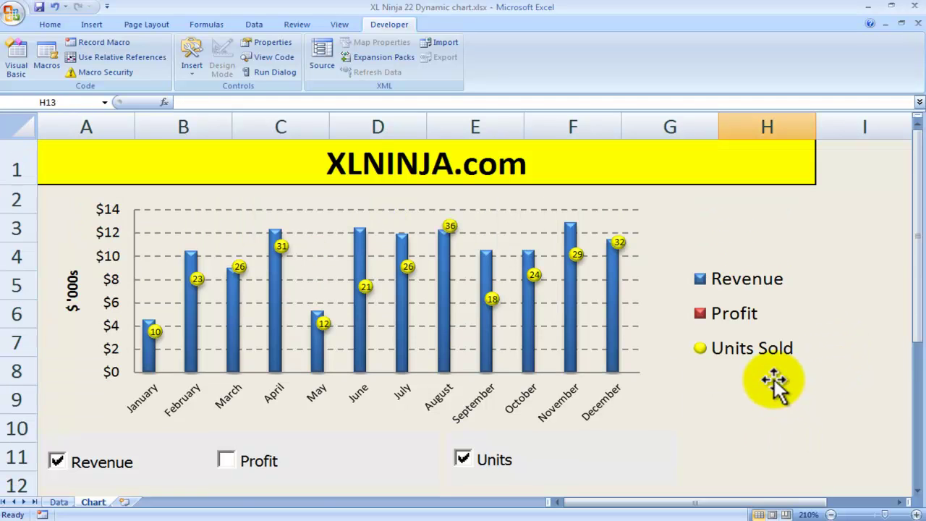
Select the TRUE/FALSE flags in G2:I2 on the Data sheet.
{"action": "left_click", "coordinate": [59, 502]}
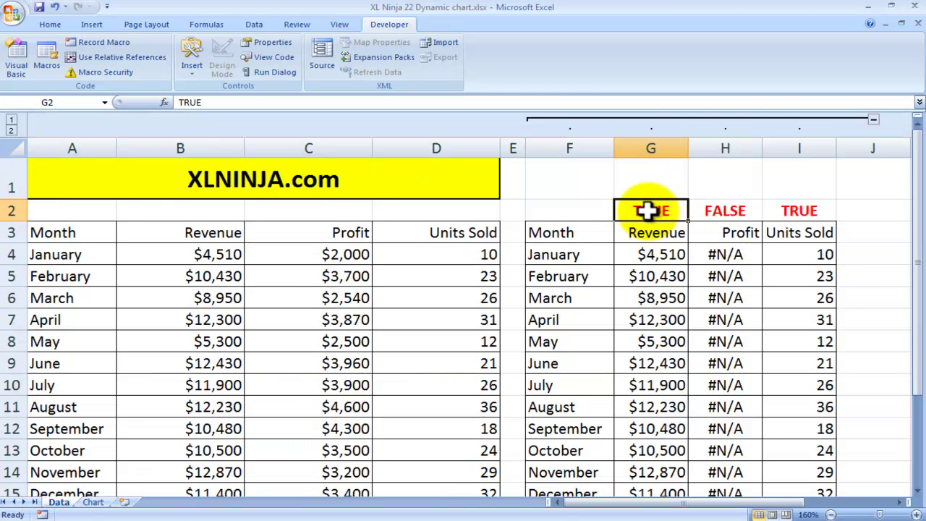
{"action": "left_click_drag", "start_coordinate": [649, 210], "coordinate": [766, 209]}
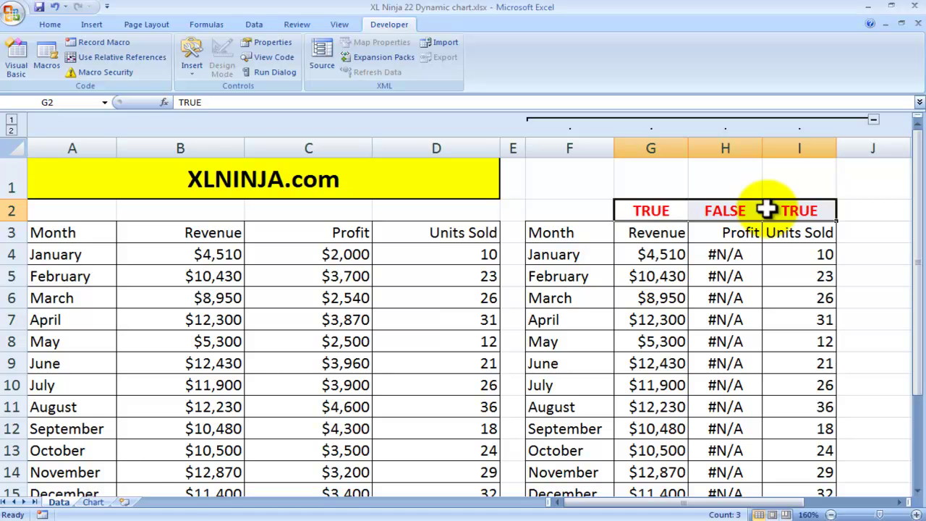
{"action": "left_click", "coordinate": [93, 503]}
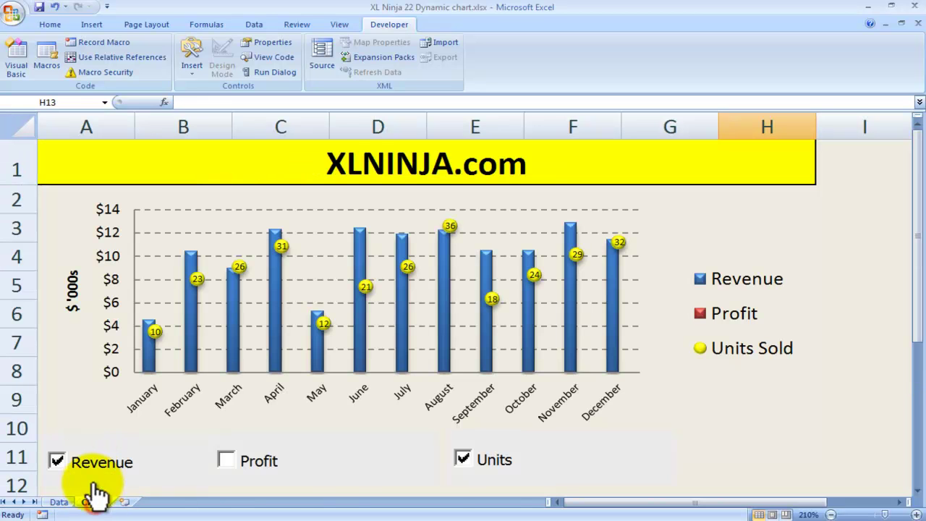
{"action": "left_click", "coordinate": [58, 503]}
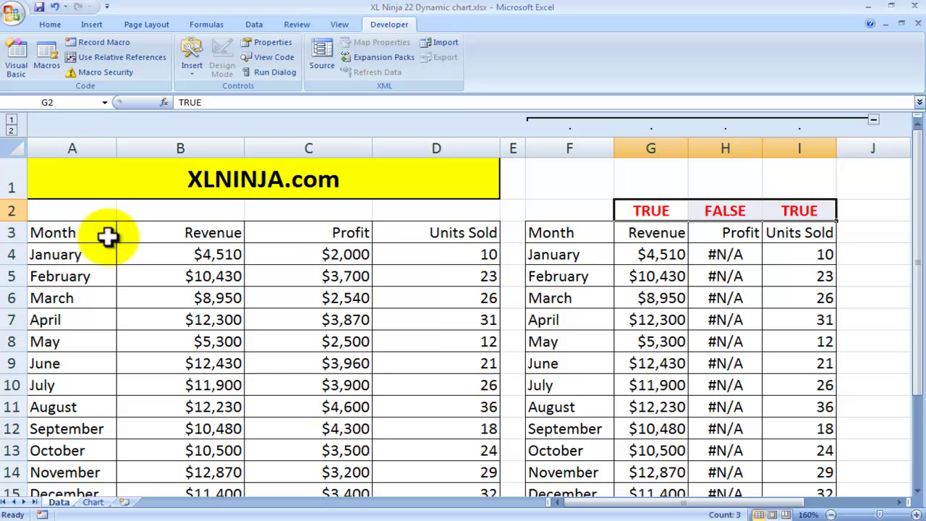
Inspect the G4 and H4 IF(...=FALSE,NA(),...) formulas against flags G2 and H2.
{"action": "left_click", "coordinate": [646, 259]}
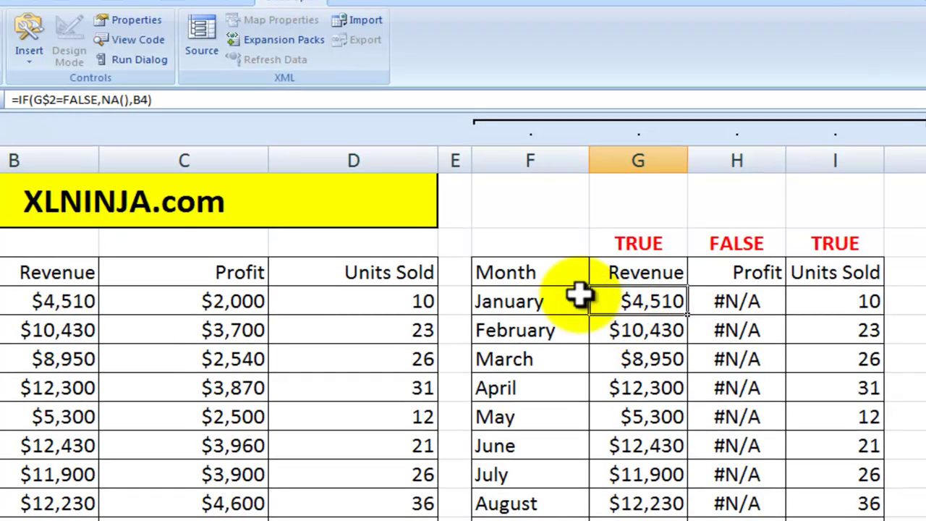
{"action": "left_click", "coordinate": [637, 245]}
{"action": "left_click", "coordinate": [638, 294]}
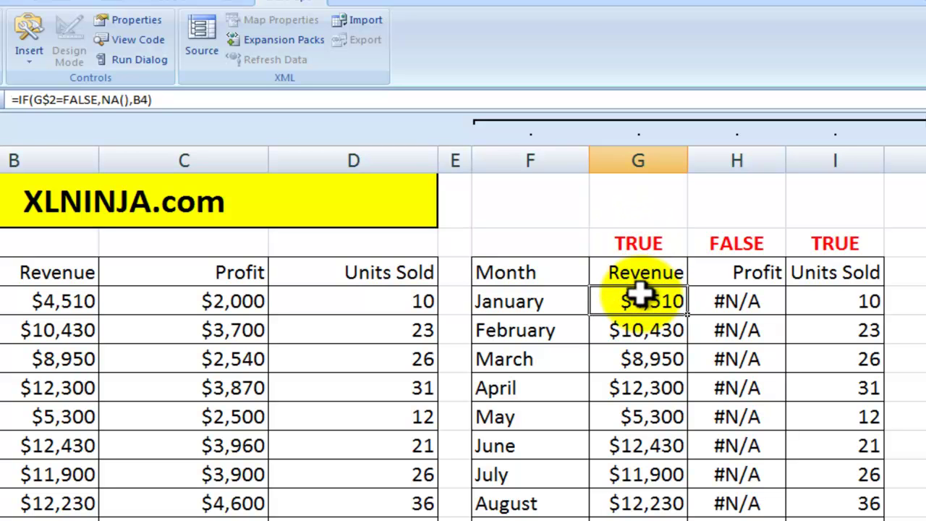
{"action": "left_click", "coordinate": [715, 249]}
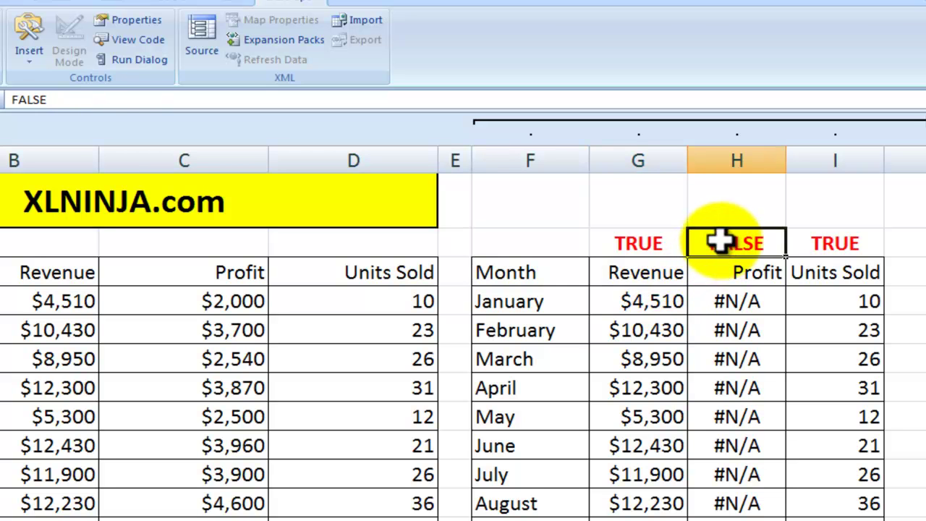
{"action": "left_click", "coordinate": [738, 301]}
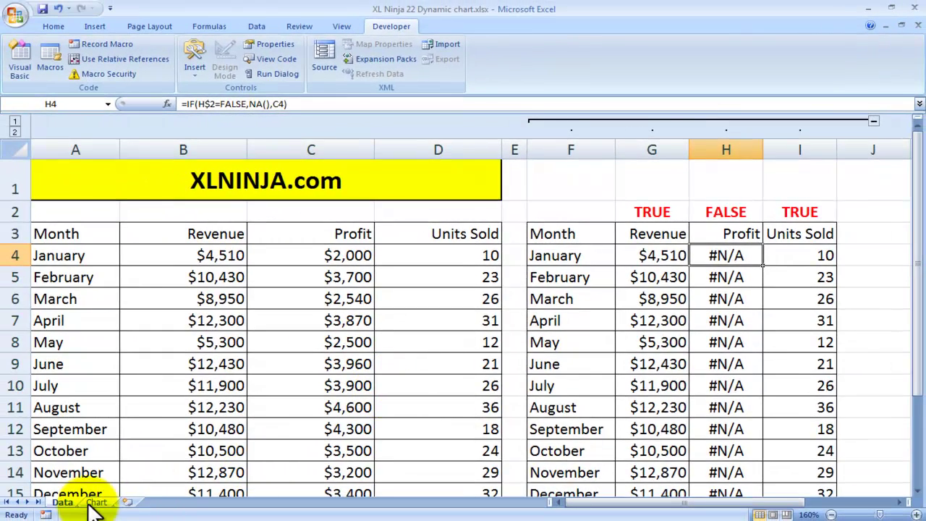
Tick Profit on the Chart sheet and review helper table F3:I13 on the Data sheet.
{"action": "left_click", "coordinate": [94, 504]}
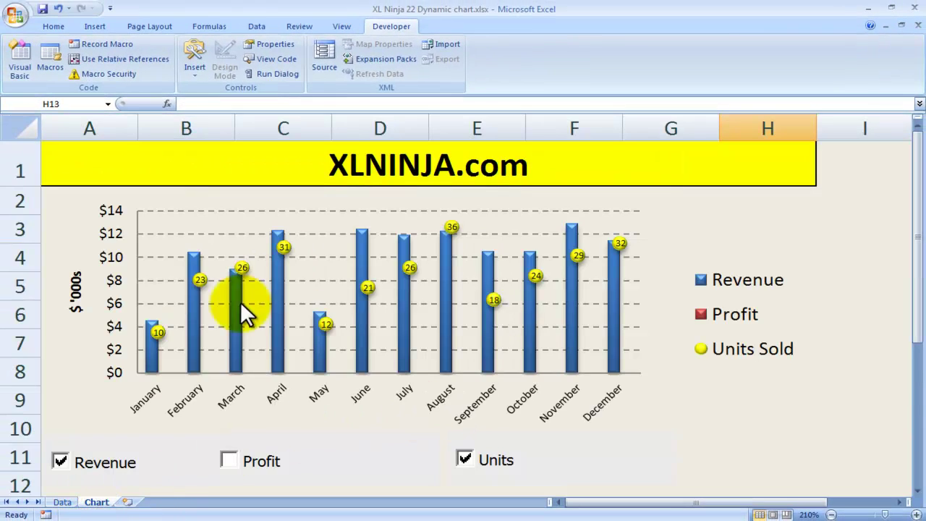
{"action": "left_click", "coordinate": [230, 461]}
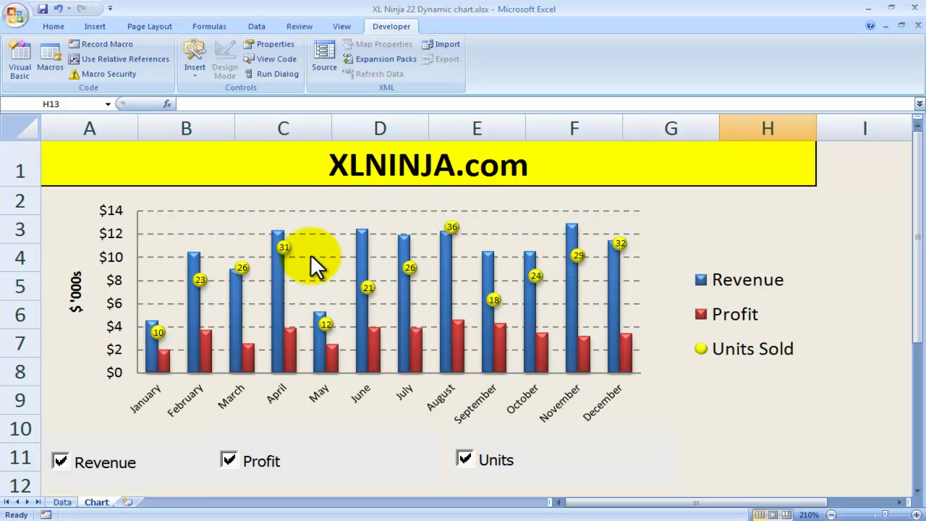
{"action": "left_click", "coordinate": [62, 501]}
{"action": "left_click_drag", "start_coordinate": [569, 234], "coordinate": [785, 449]}
{"action": "left_click", "coordinate": [102, 501]}
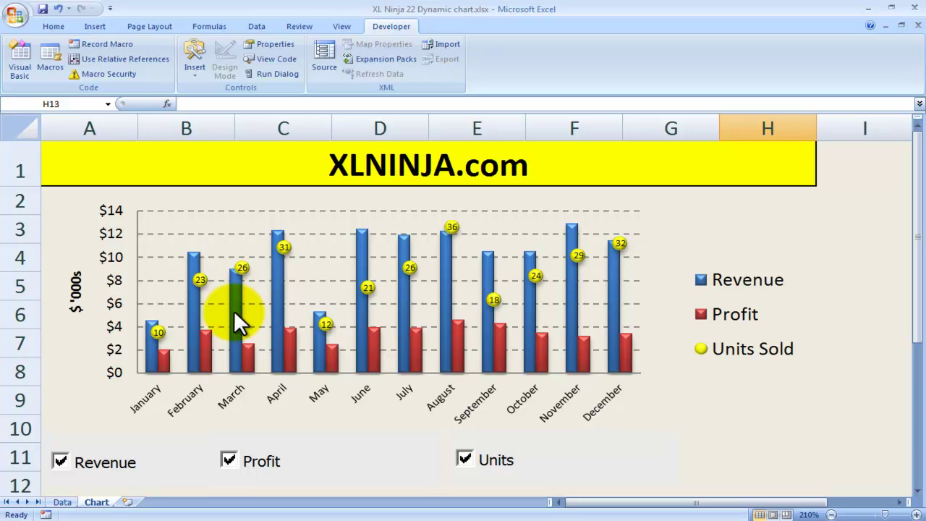
Untick Profit, Units Sold and Revenue, then re-tick all three series.
{"action": "left_click", "coordinate": [229, 460]}
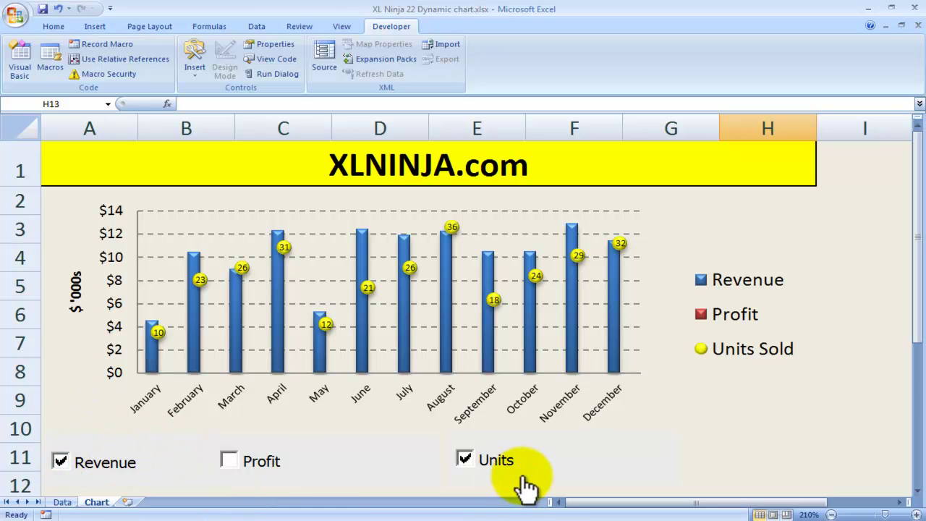
{"action": "left_click", "coordinate": [464, 460]}
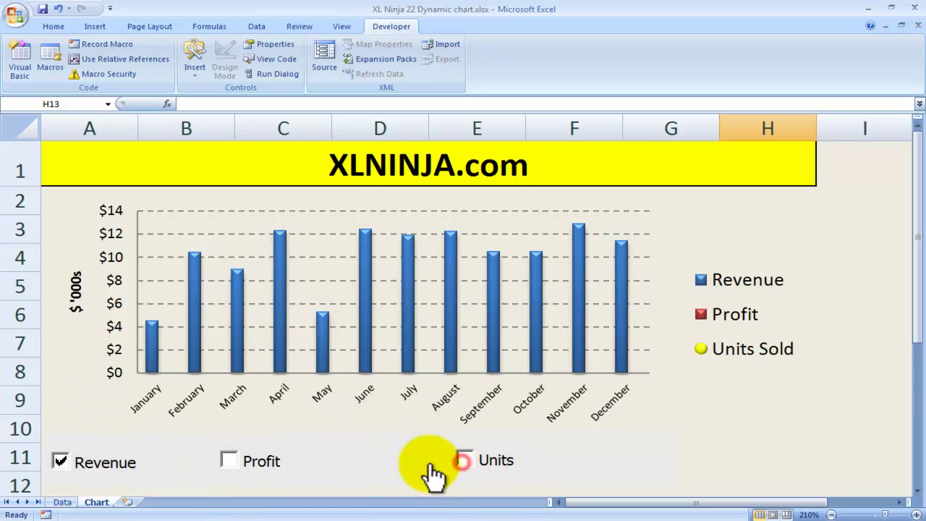
{"action": "left_click", "coordinate": [61, 460]}
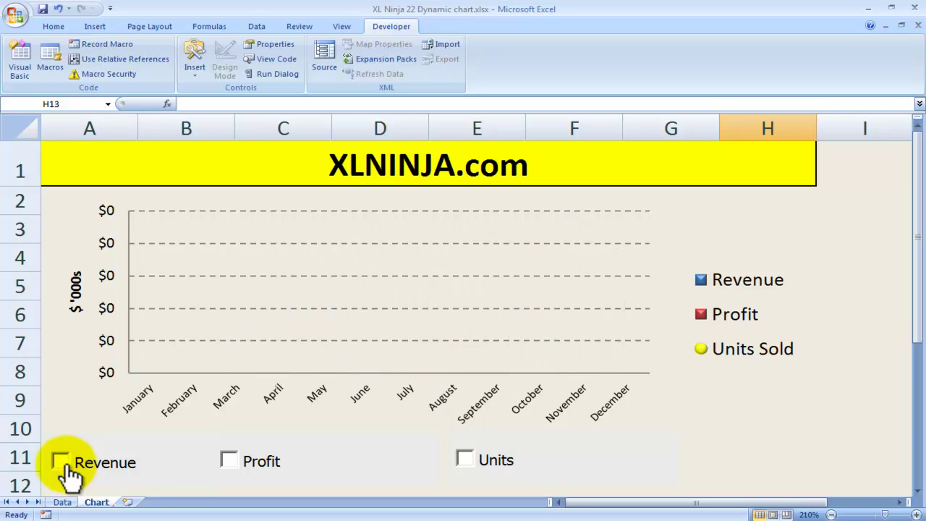
{"action": "left_click", "coordinate": [62, 462]}
{"action": "left_click", "coordinate": [228, 460]}
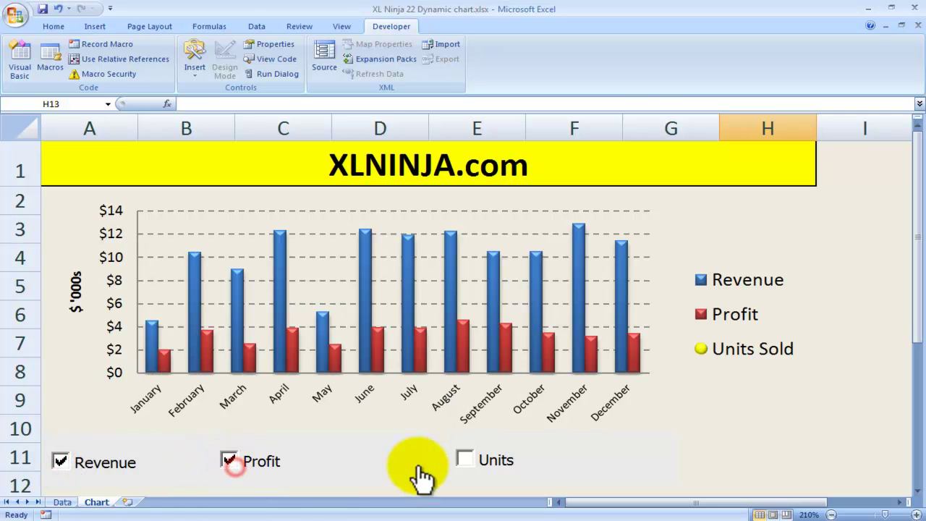
{"action": "left_click", "coordinate": [464, 460]}
{"action": "left_click", "coordinate": [62, 502]}
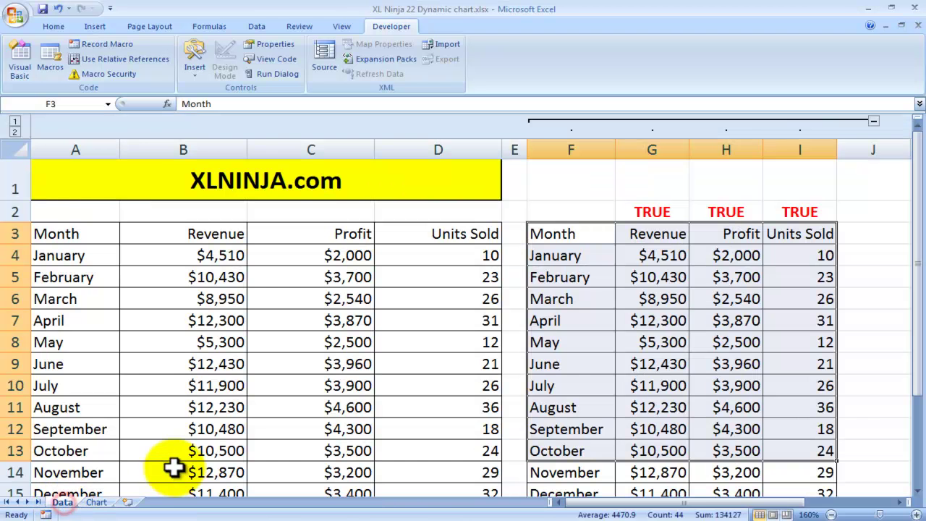